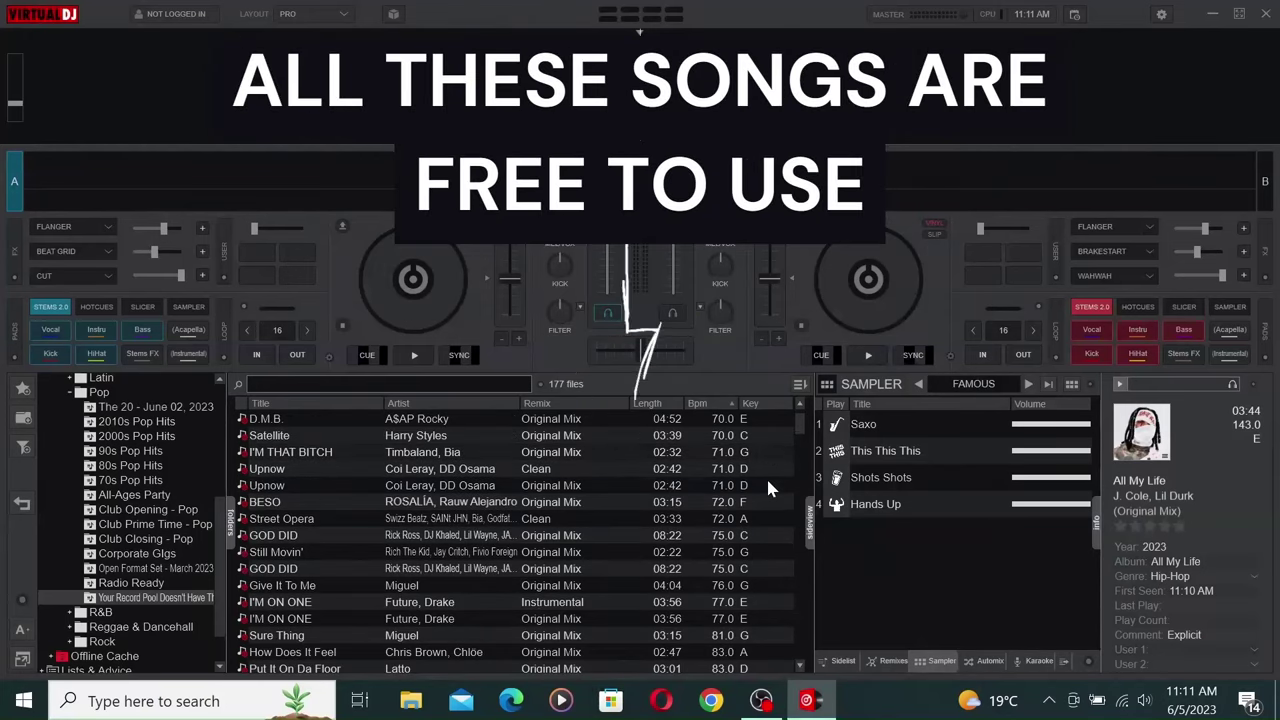
Step: Scroll the empty Local Music library and check the Wi-Fi connection status
scroll(768, 484, down, 4)
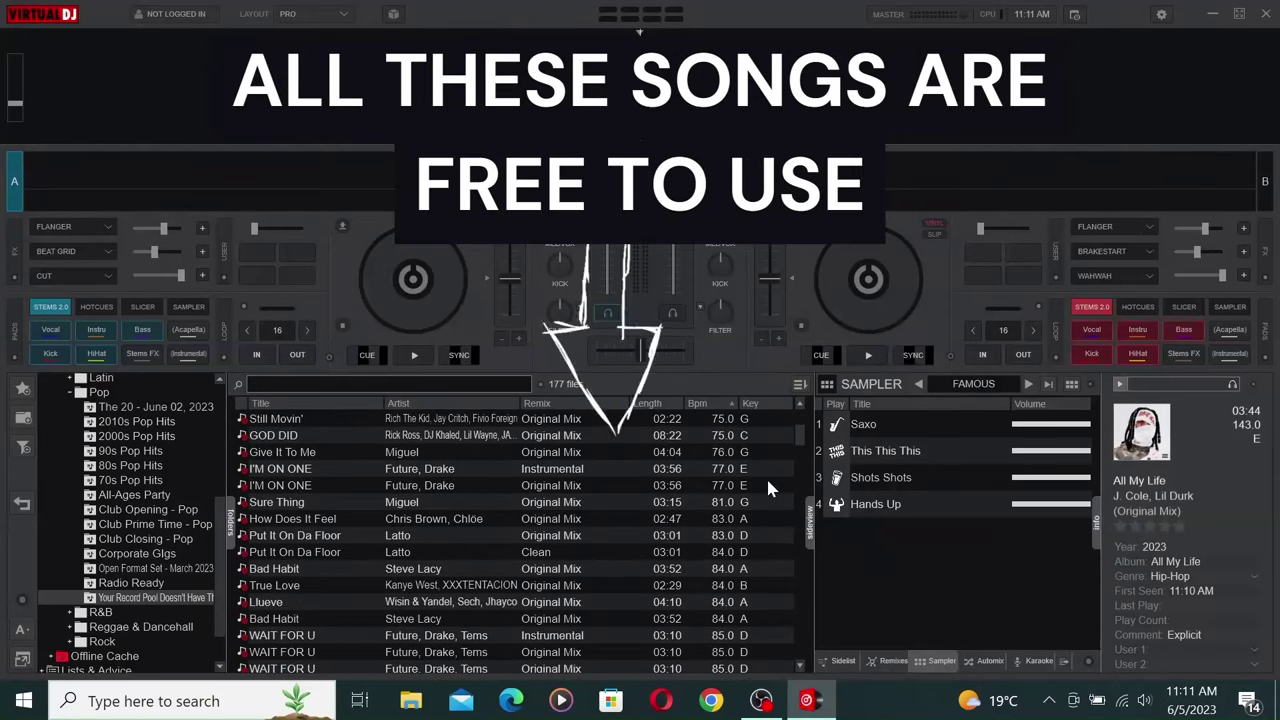
scroll(768, 480, down, 2)
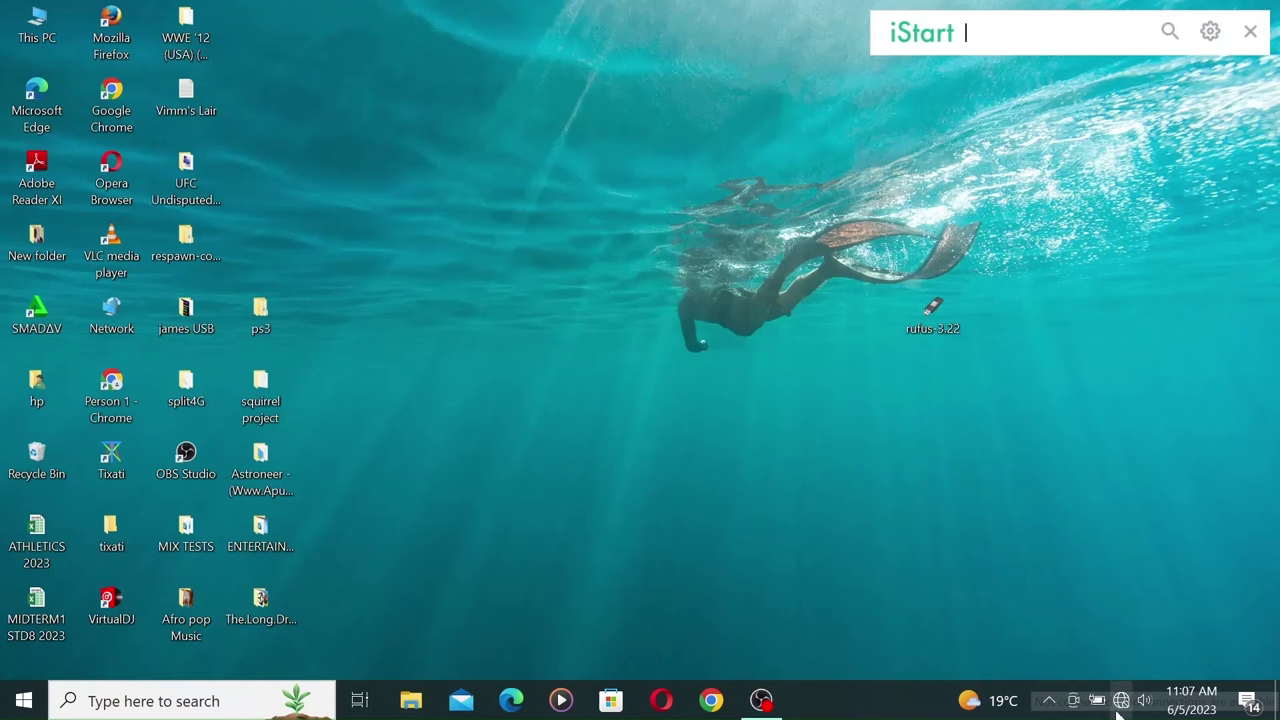
click(1119, 704)
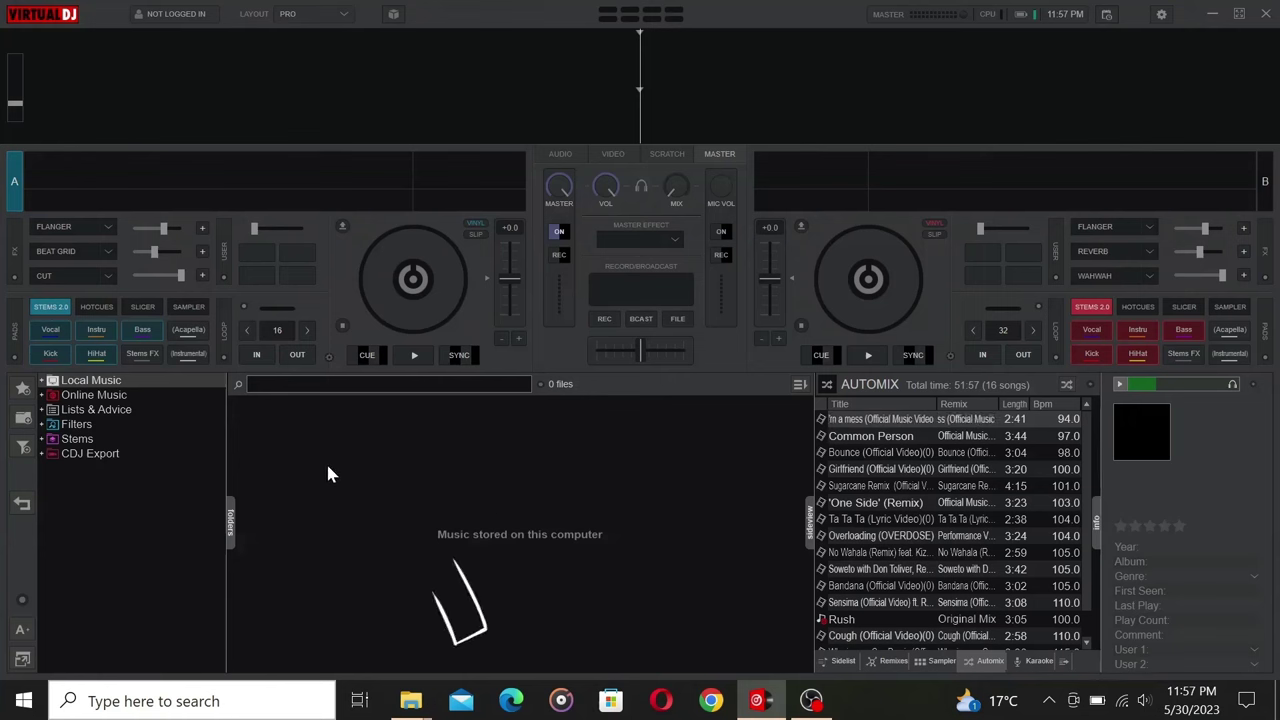
Step: Open Beatsource's Top 100 Dance list and play Players (David Guetta Remix) on deck A
click(100, 396)
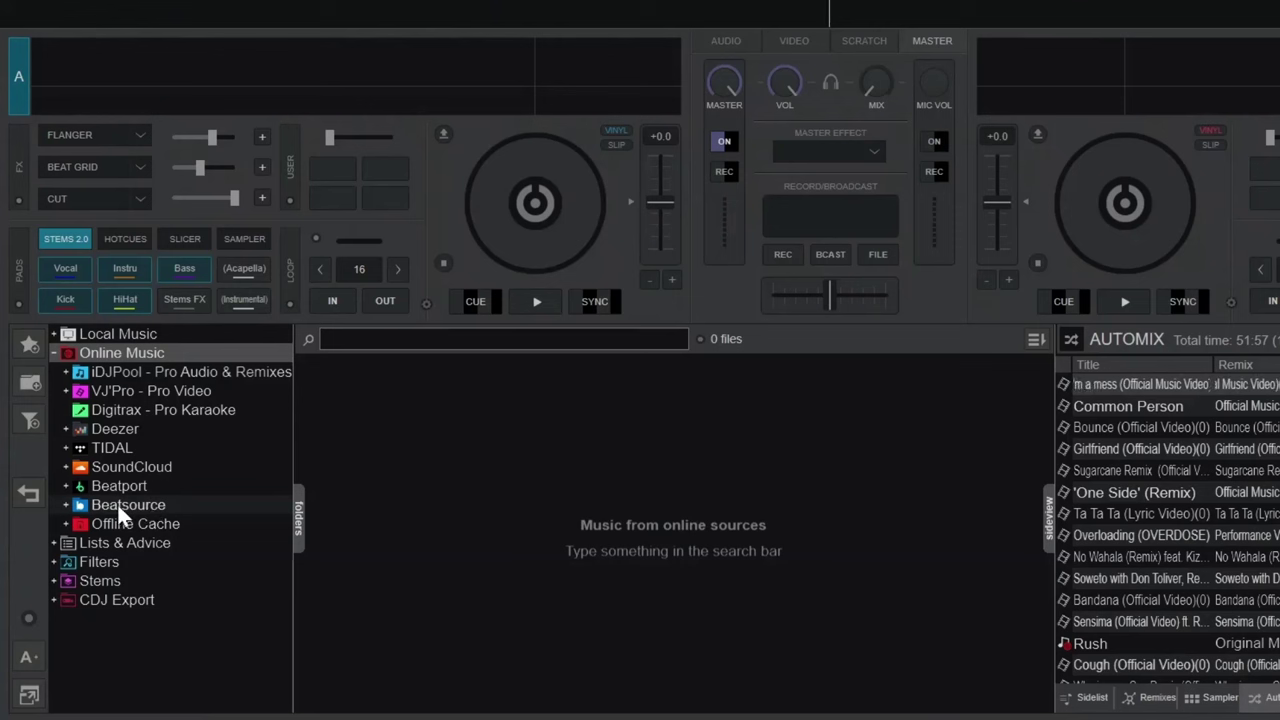
click(65, 504)
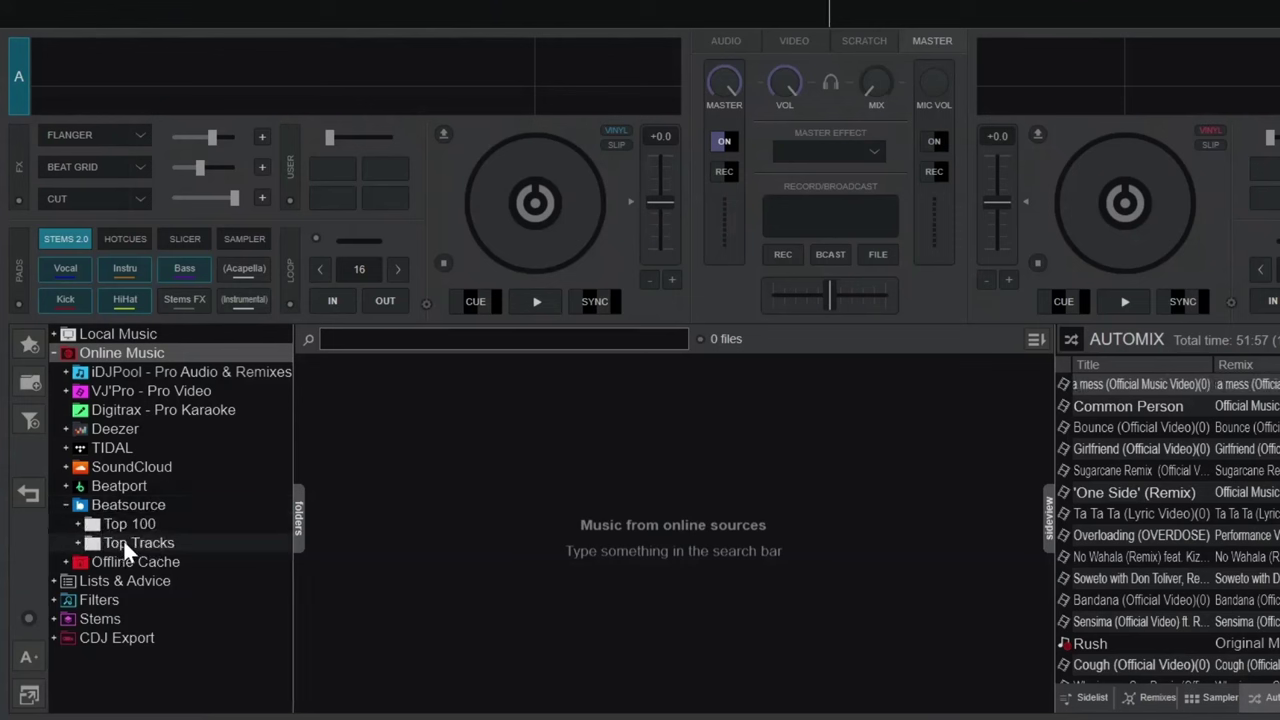
click(79, 525)
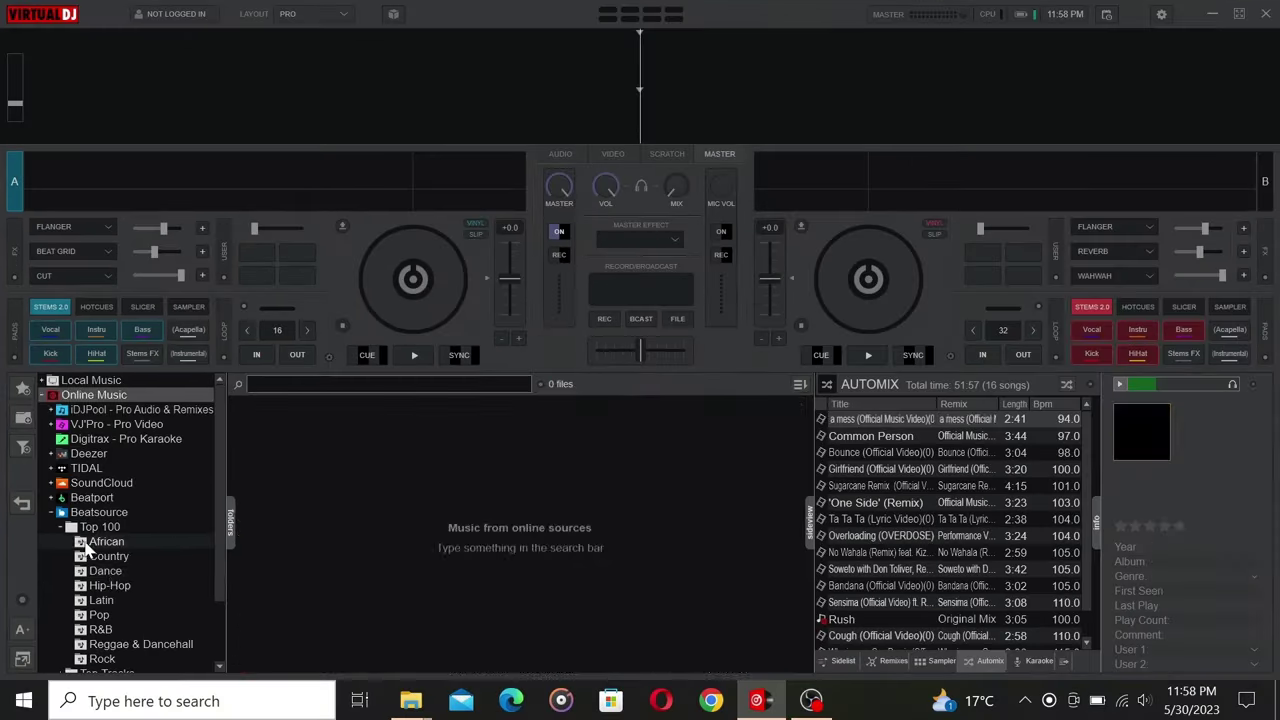
click(137, 580)
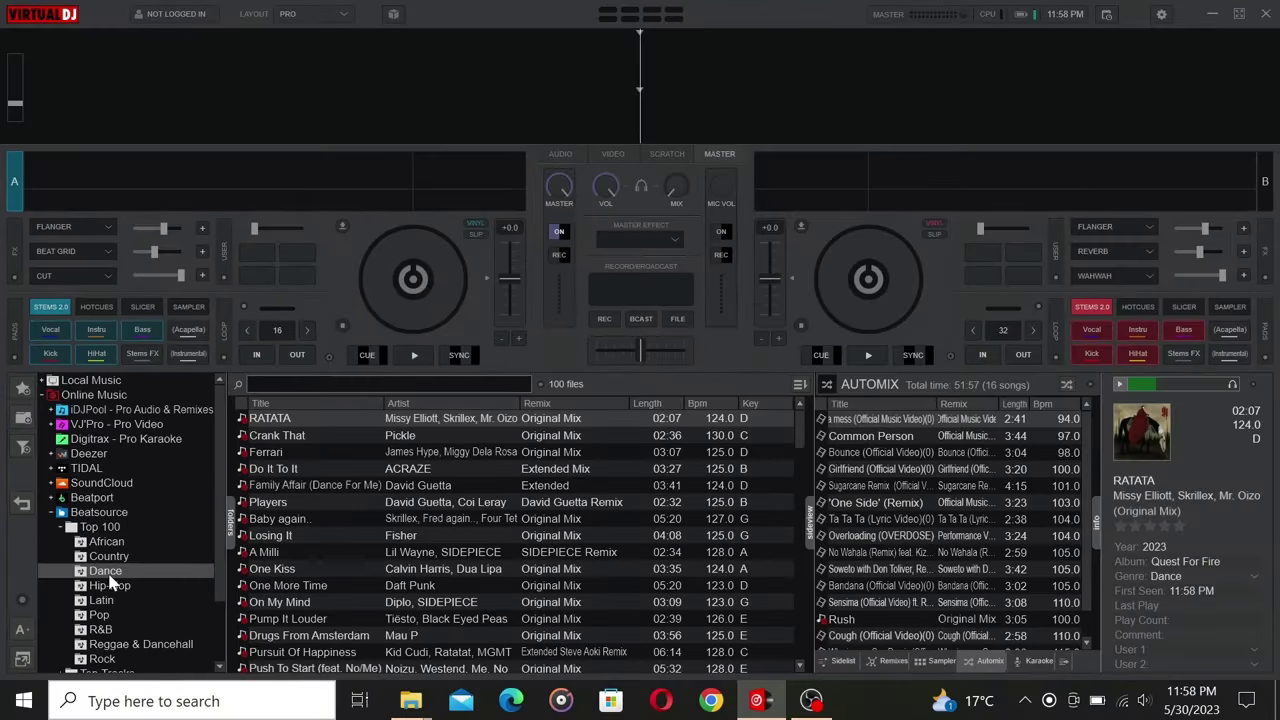
double_click(280, 502)
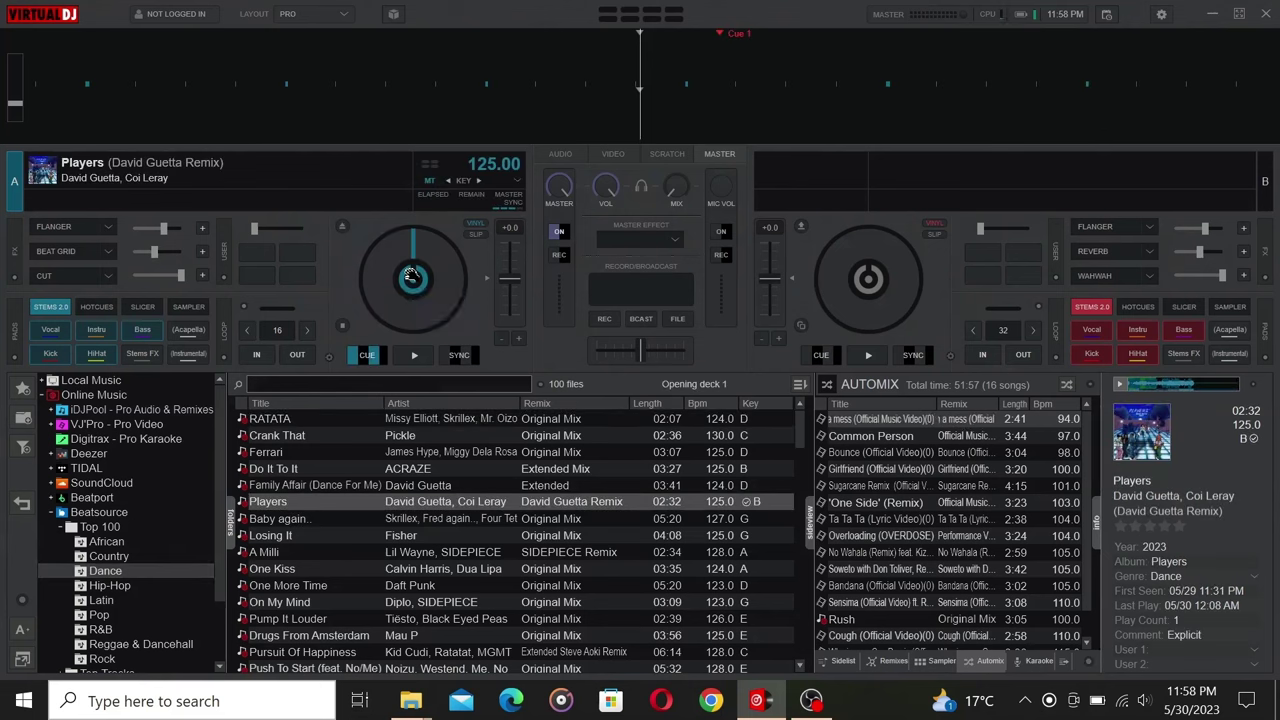
click(58, 329)
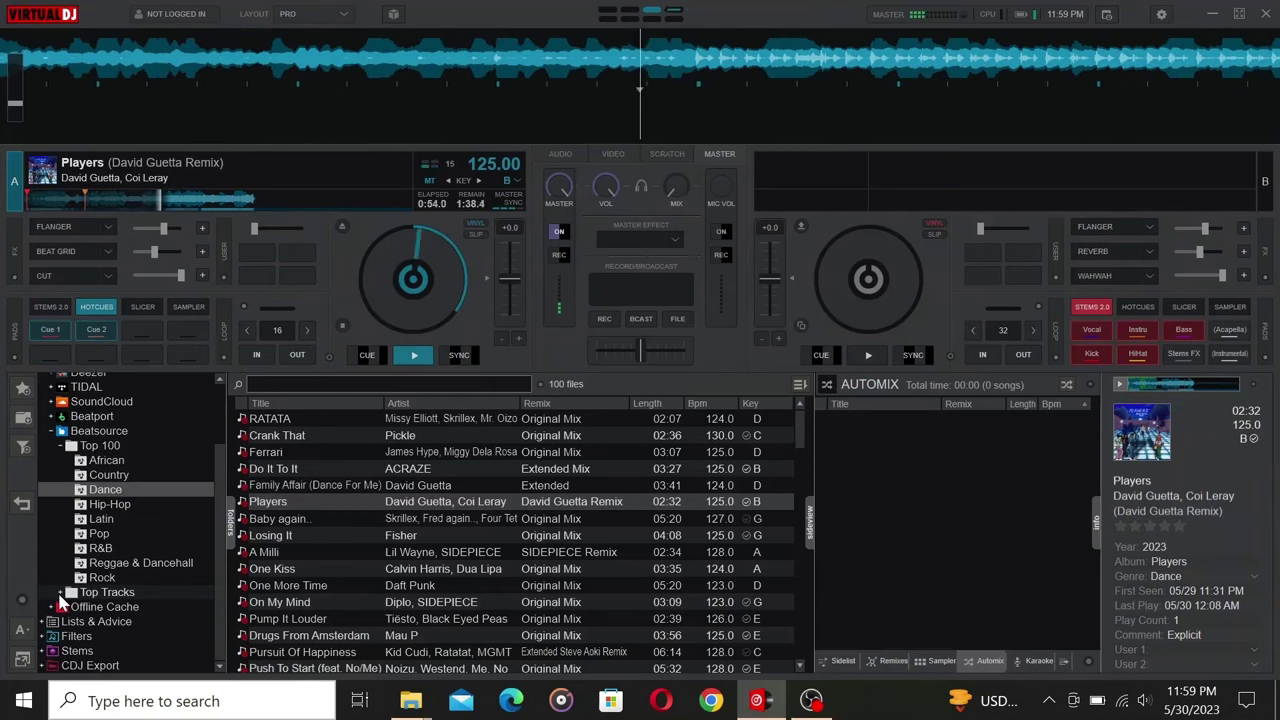
Step: Browse Beatsource Top Tracks > Pop to the 47-track 80s Pop Hits playlist and select Billie Jean
click(62, 592)
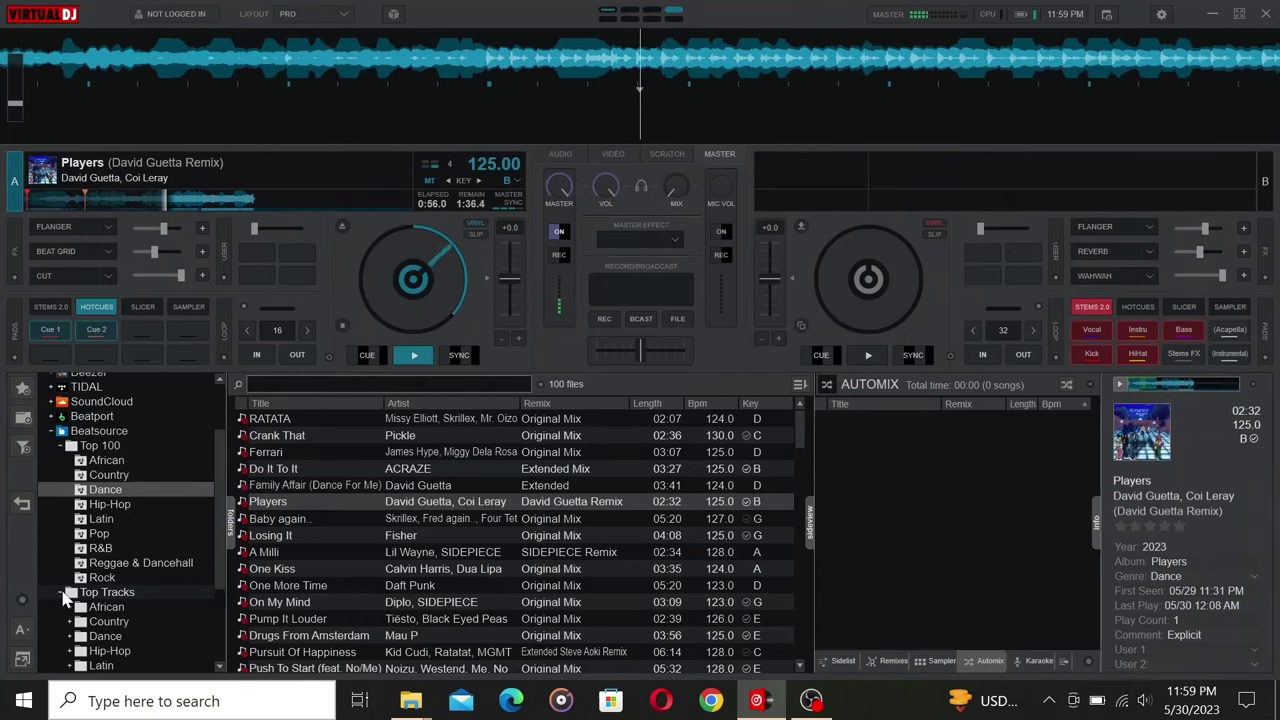
scroll(110, 598, down, 1)
scroll(108, 598, down, 5)
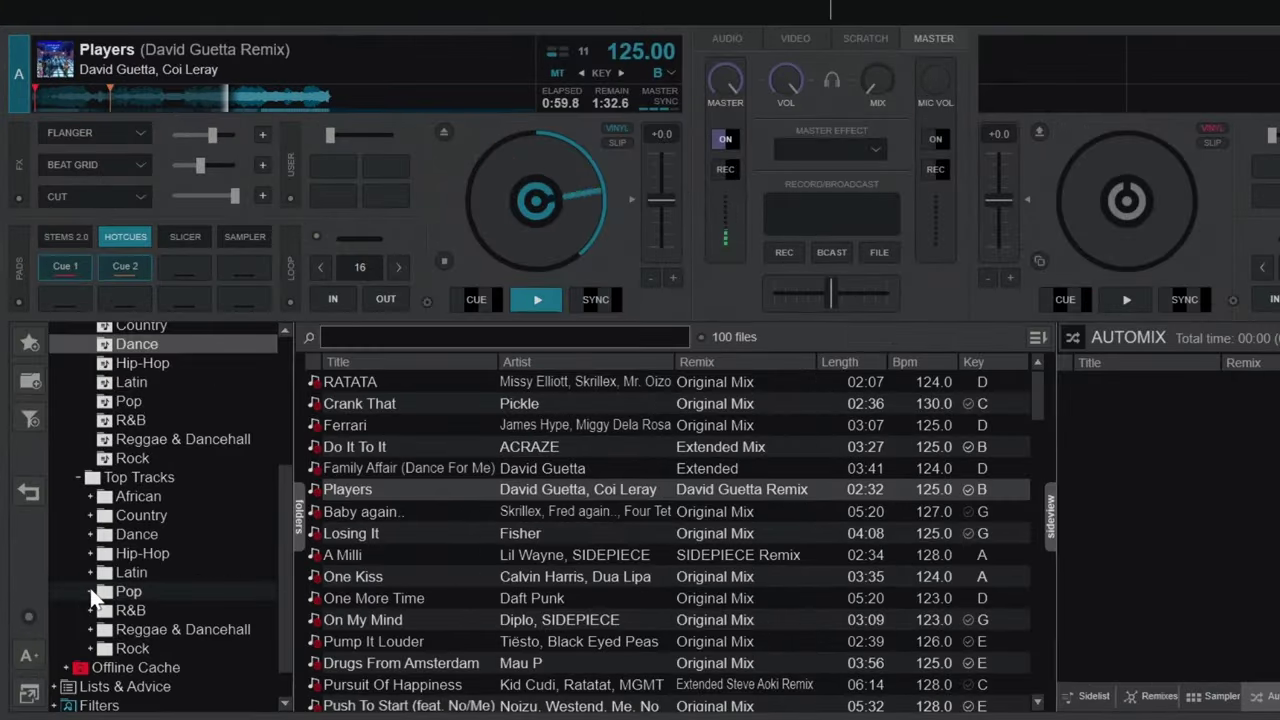
click(91, 591)
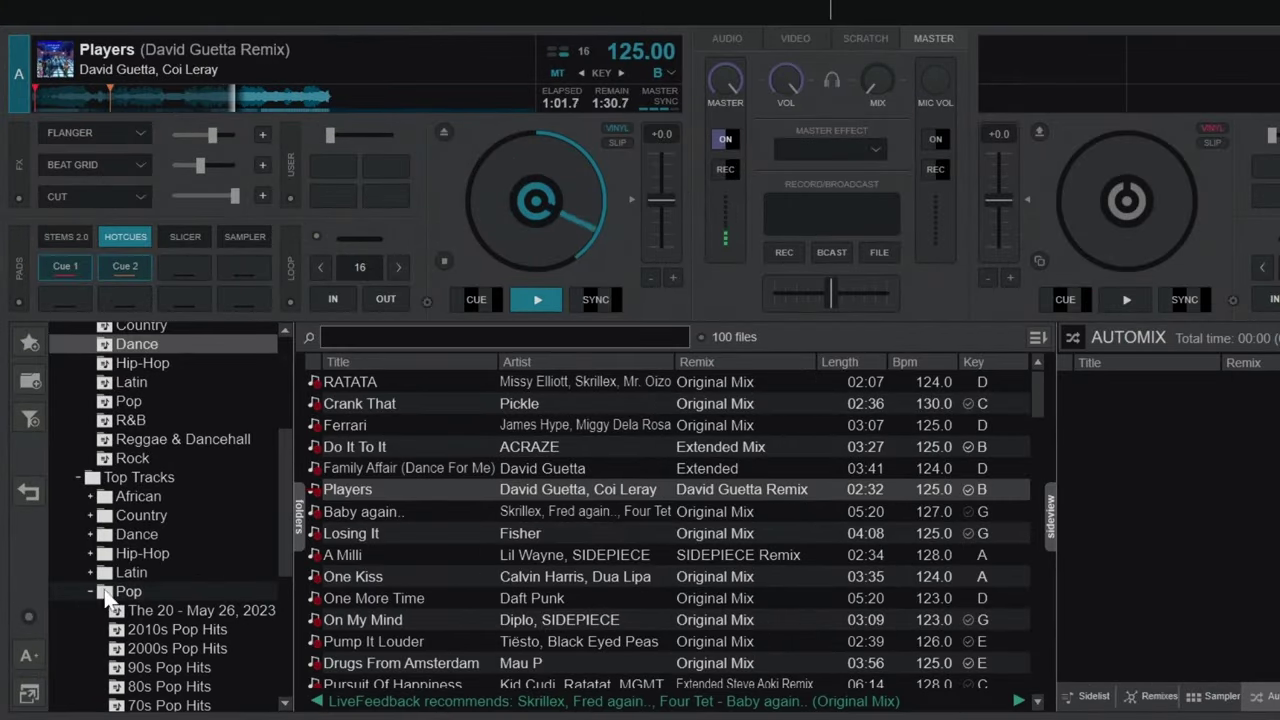
scroll(124, 579, down, 5)
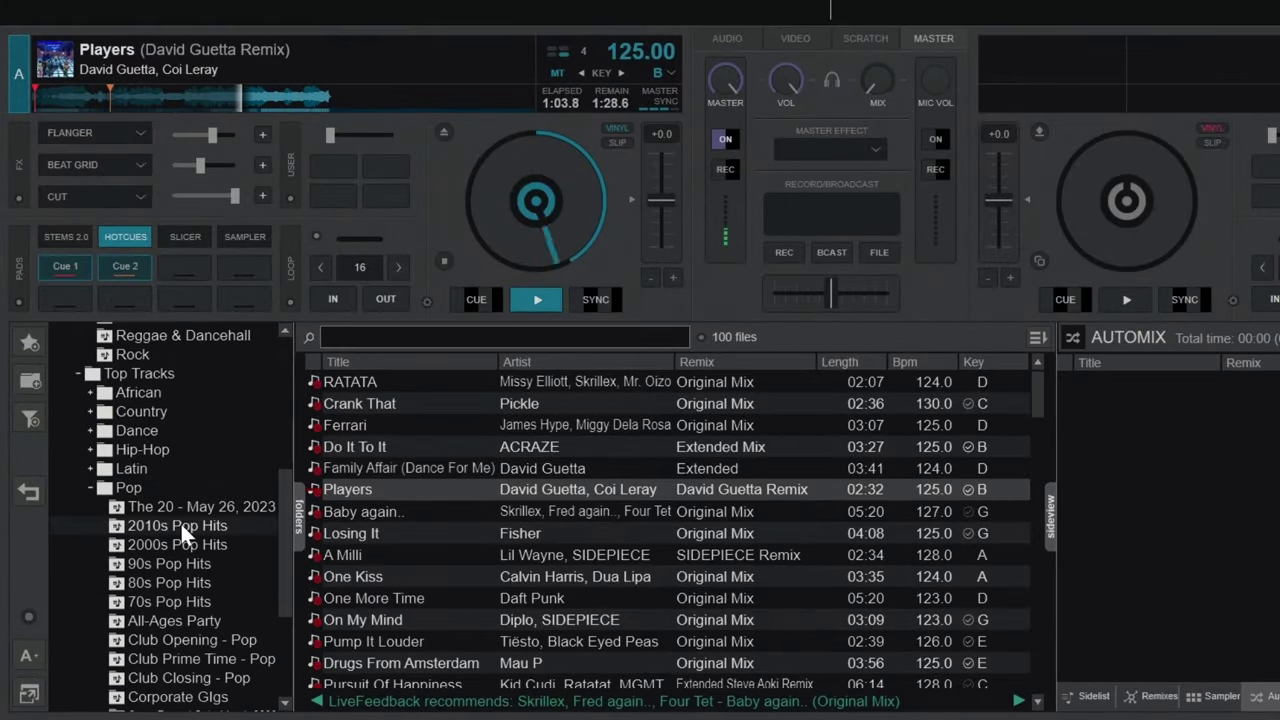
click(152, 583)
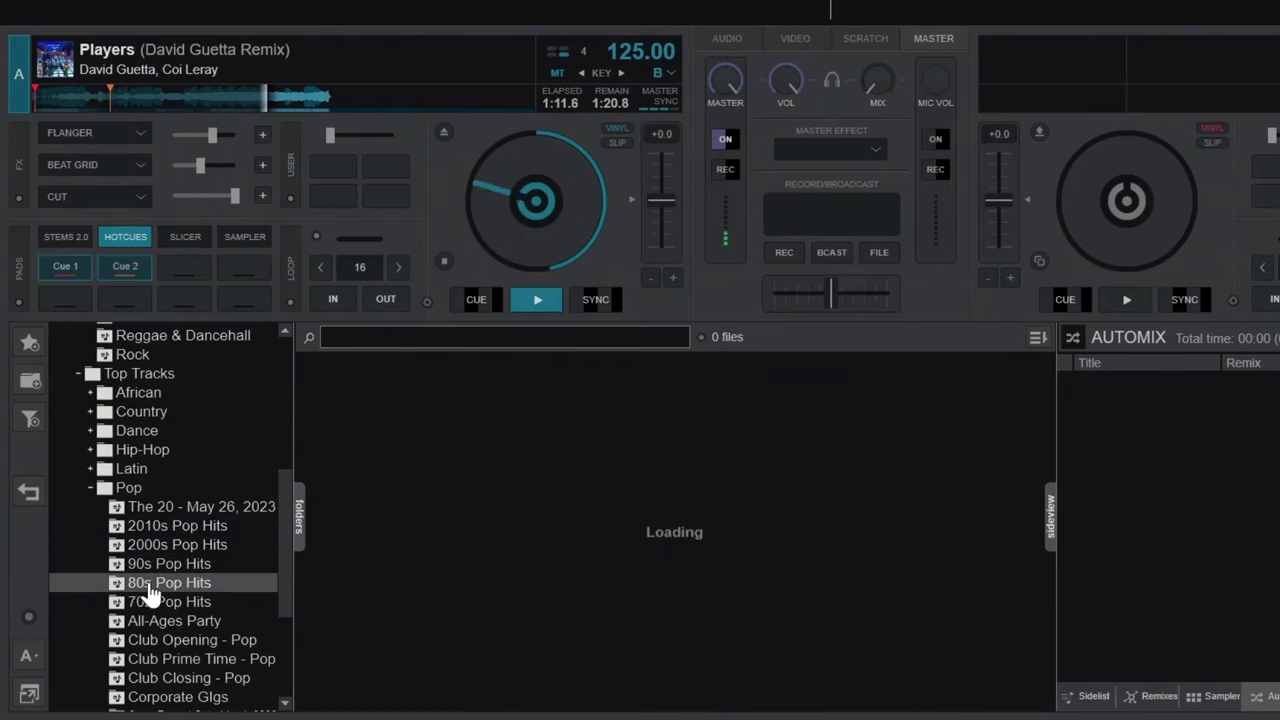
click(515, 572)
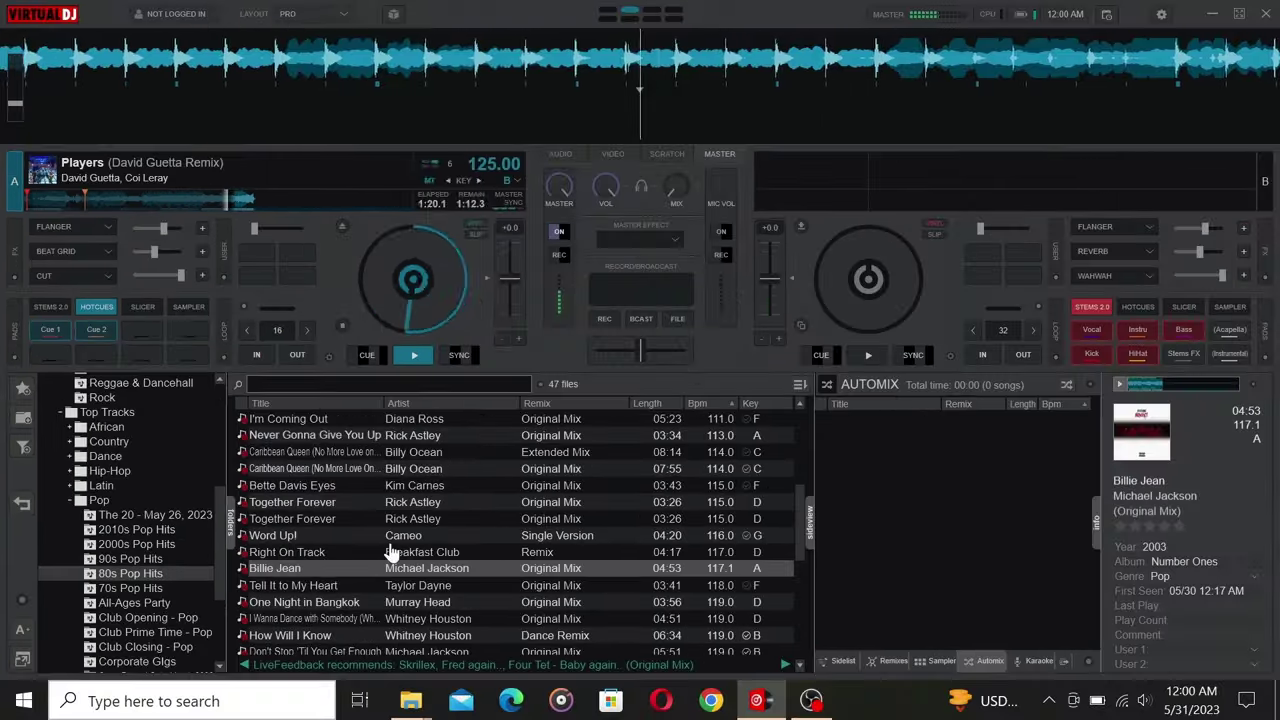
Step: Load Billie Jean (Original Mix) onto deck A and jump ahead to about 1:28
drag(391, 553, 481, 312)
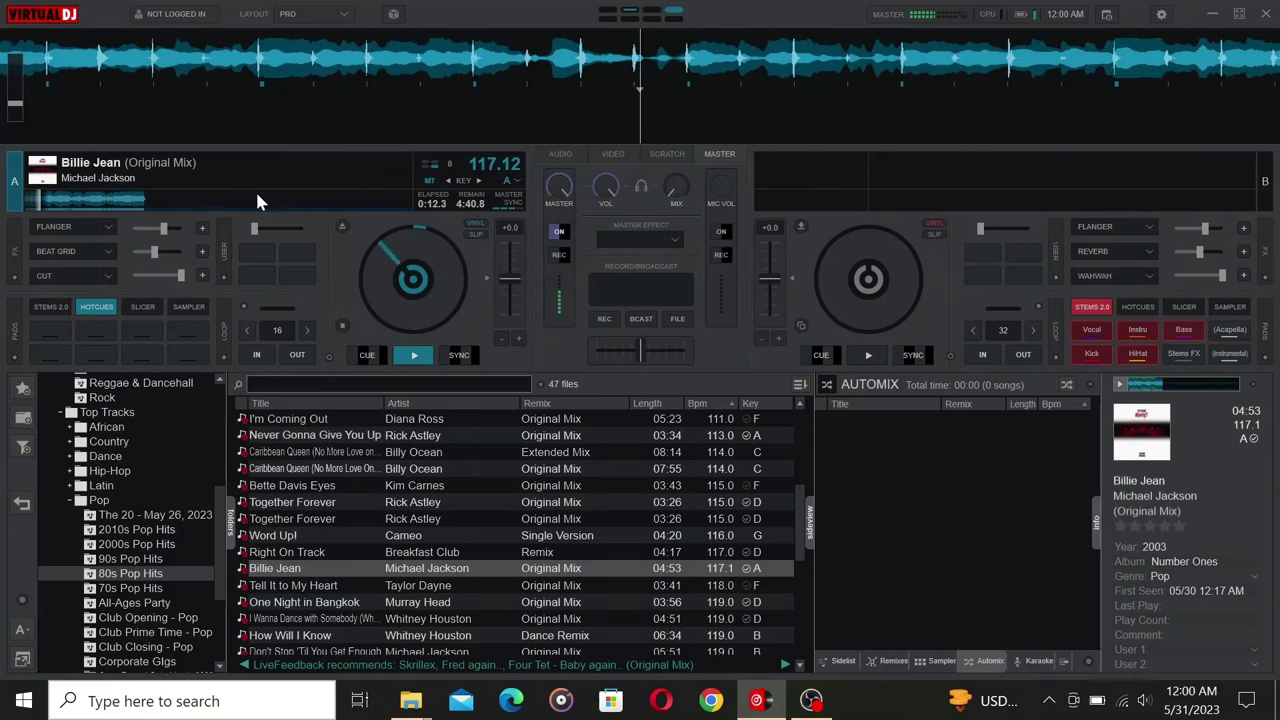
click(139, 200)
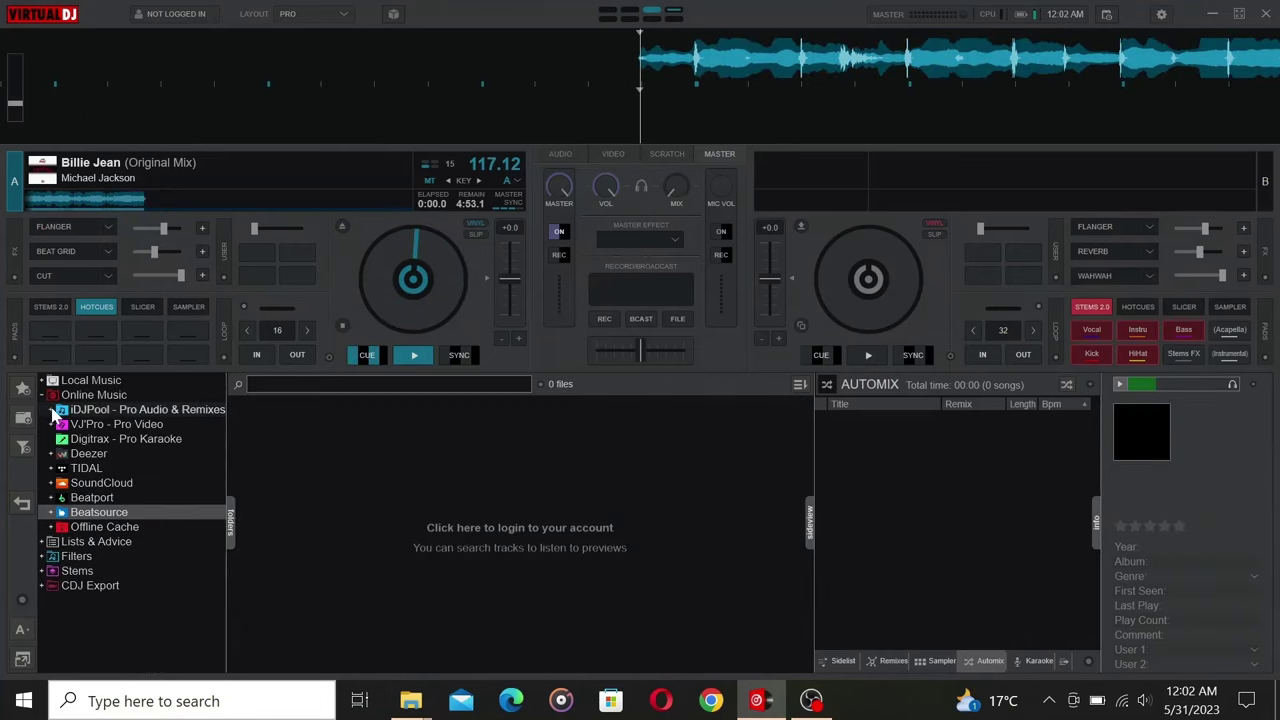
Step: Play California Next Episode from iDJPool's Mash-up / Remixes on deck A, then check license settings
click(51, 411)
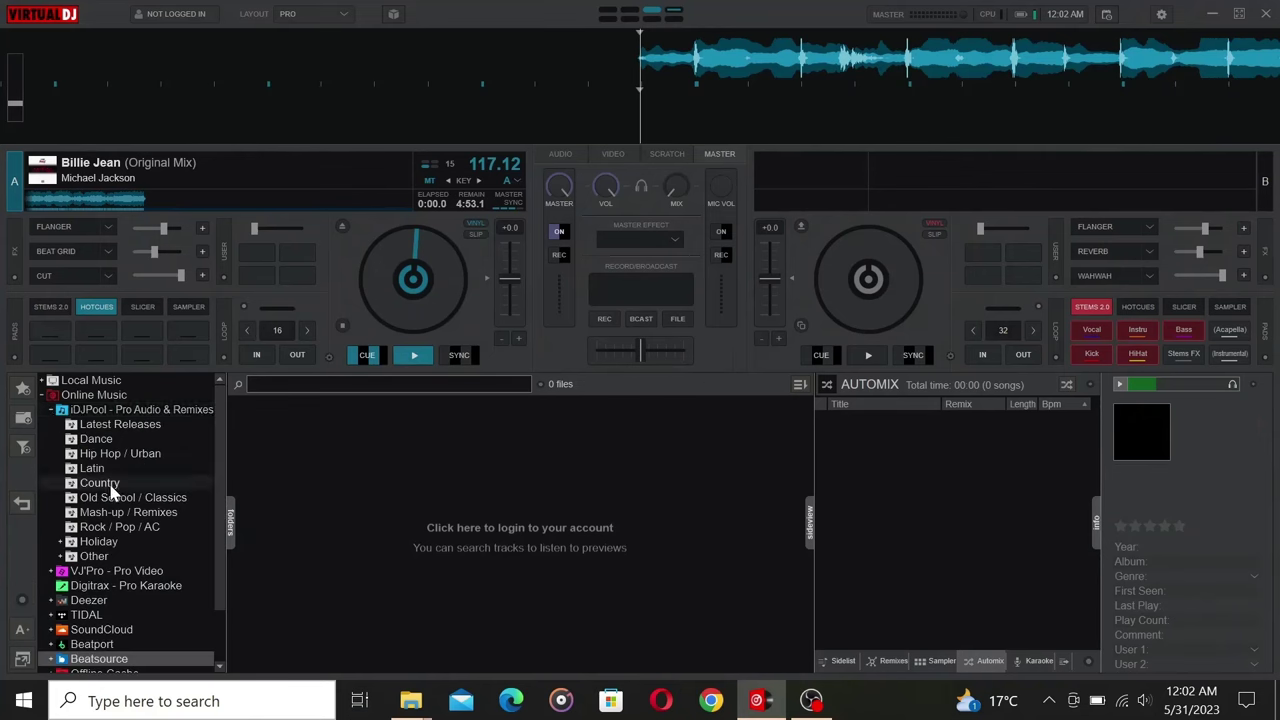
click(104, 513)
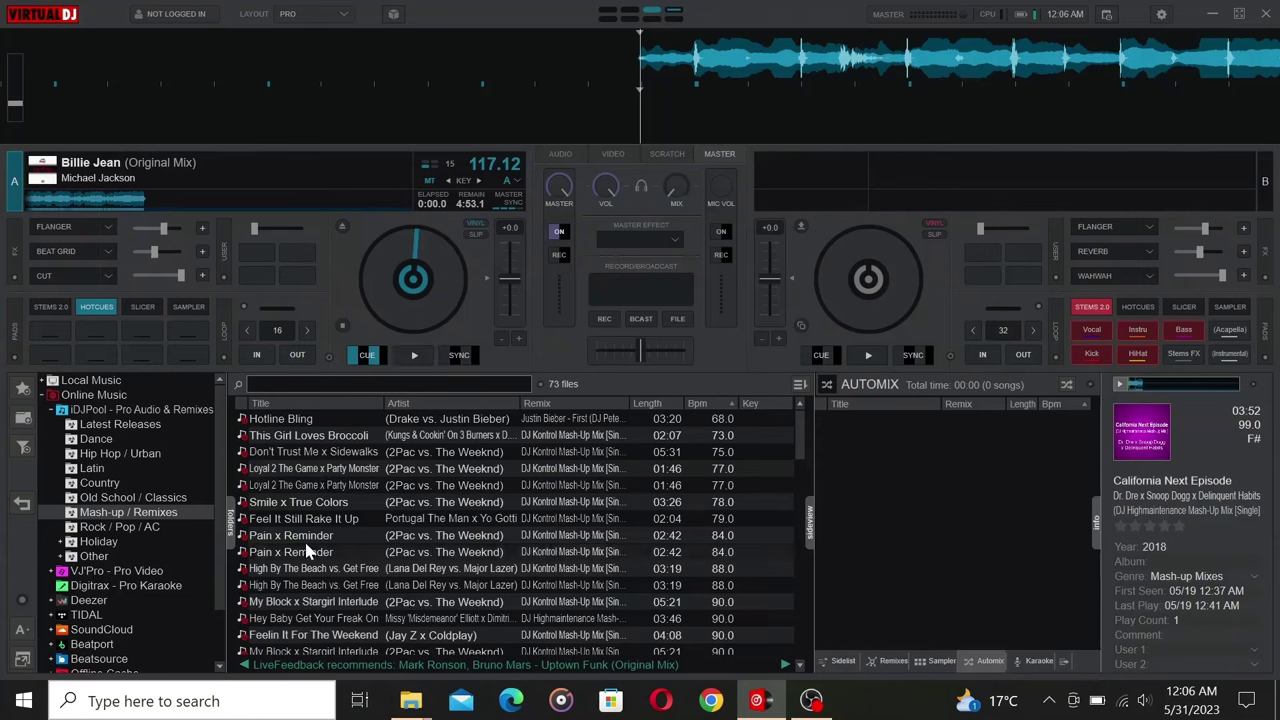
scroll(325, 560, down, 5)
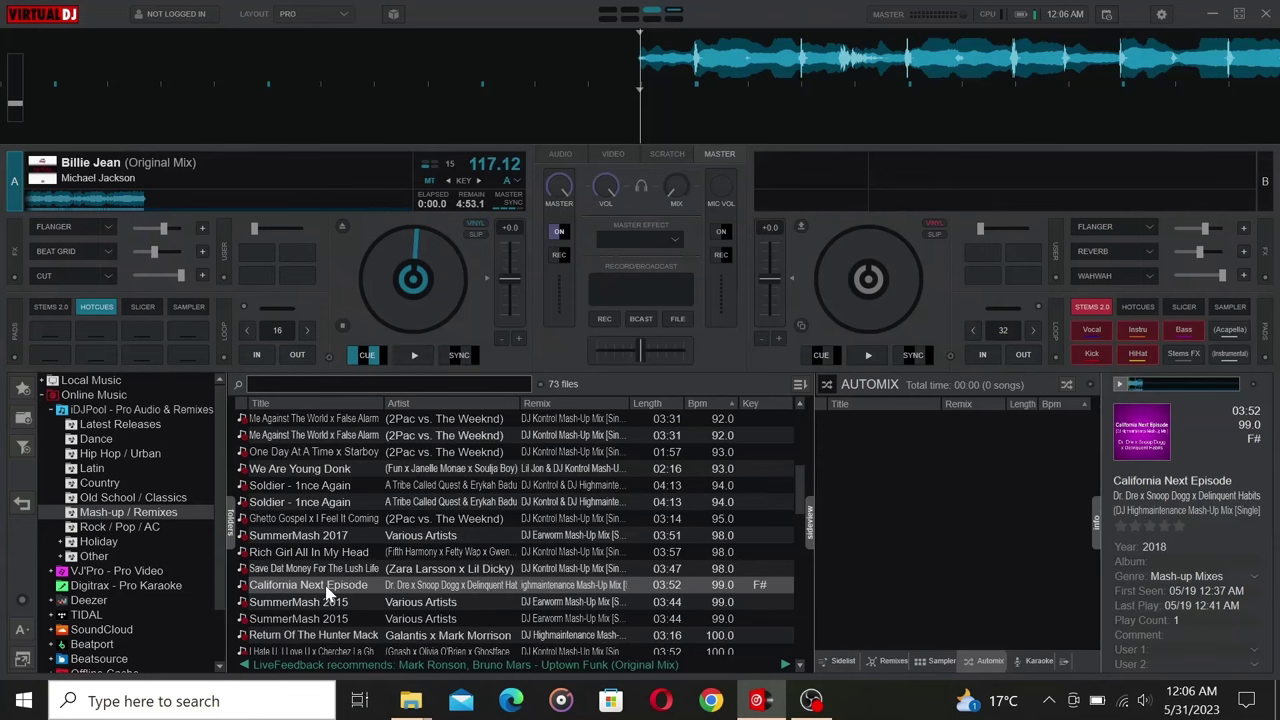
drag(340, 483, 418, 200)
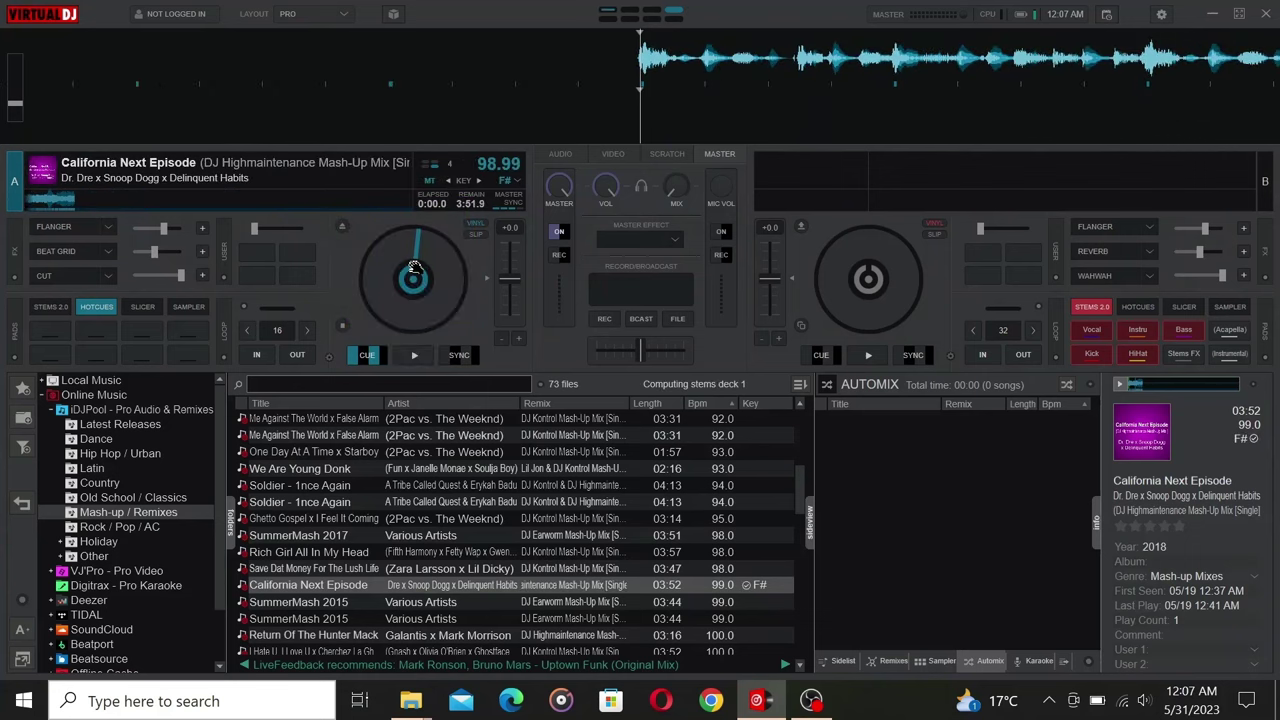
click(413, 355)
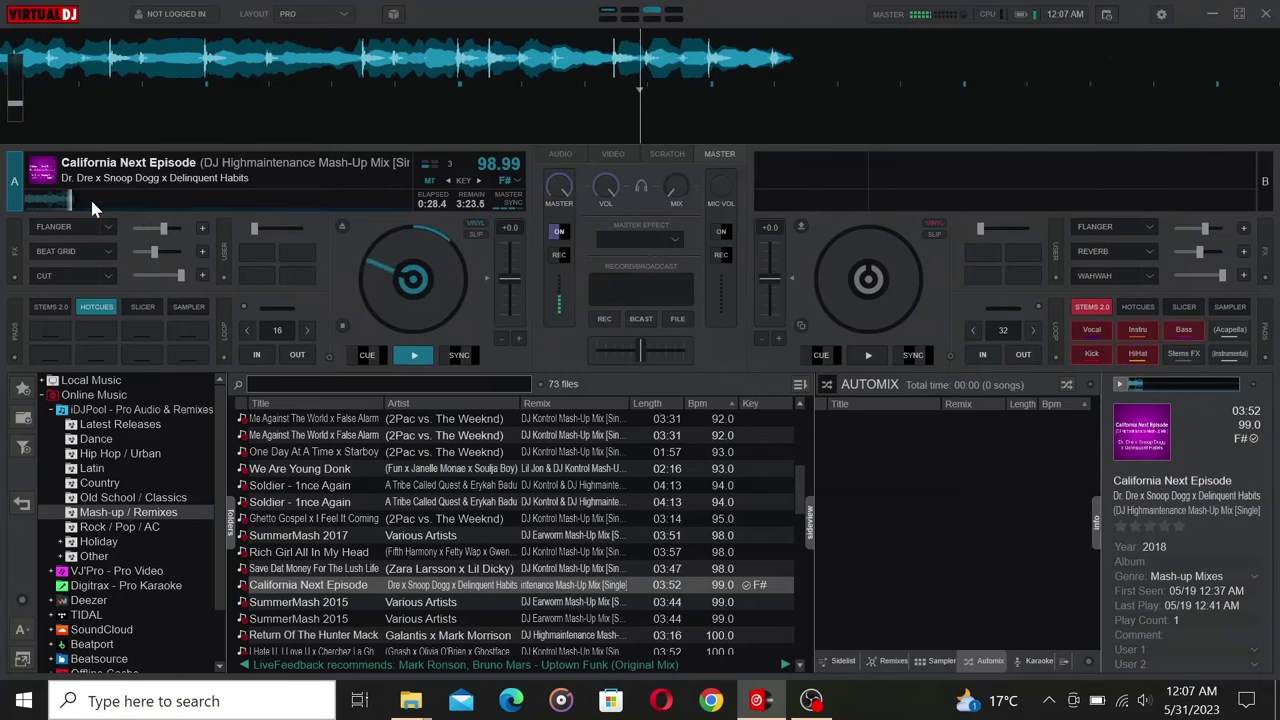
click(1161, 15)
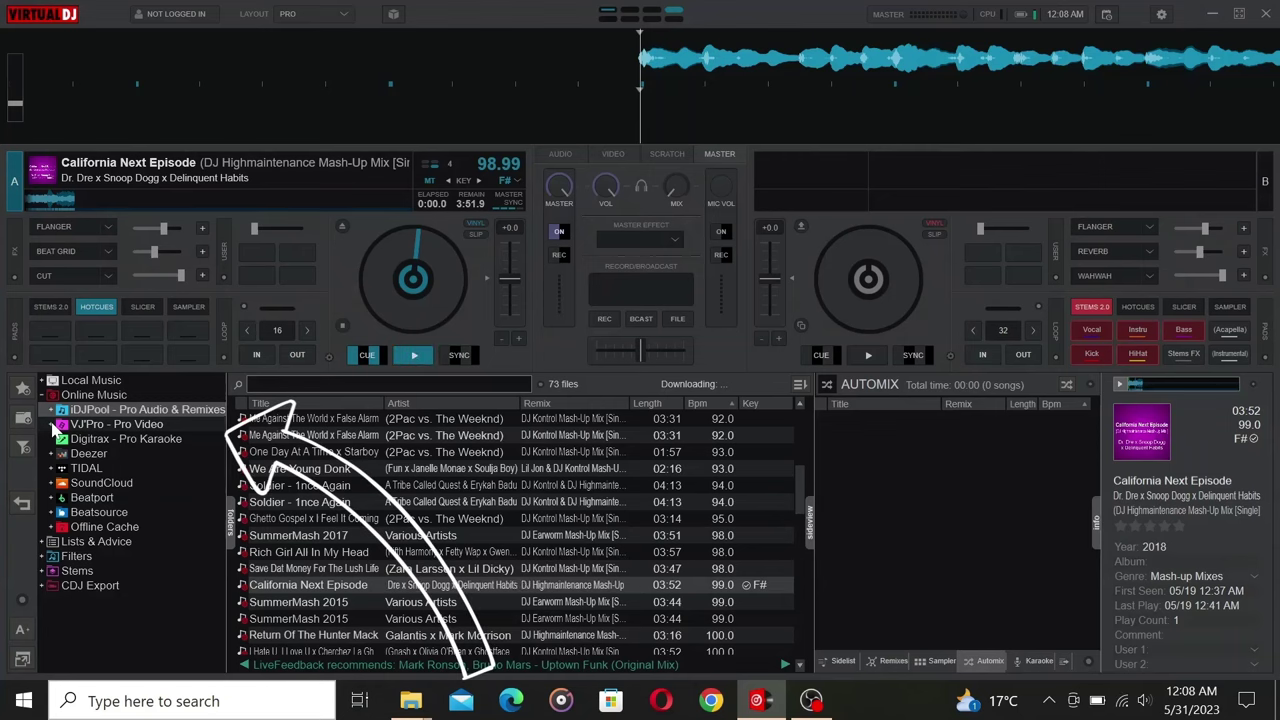
Step: Play Just Wanna Rock from VJ'Pro - Pro Video on deck A, then play WAPAE
click(53, 424)
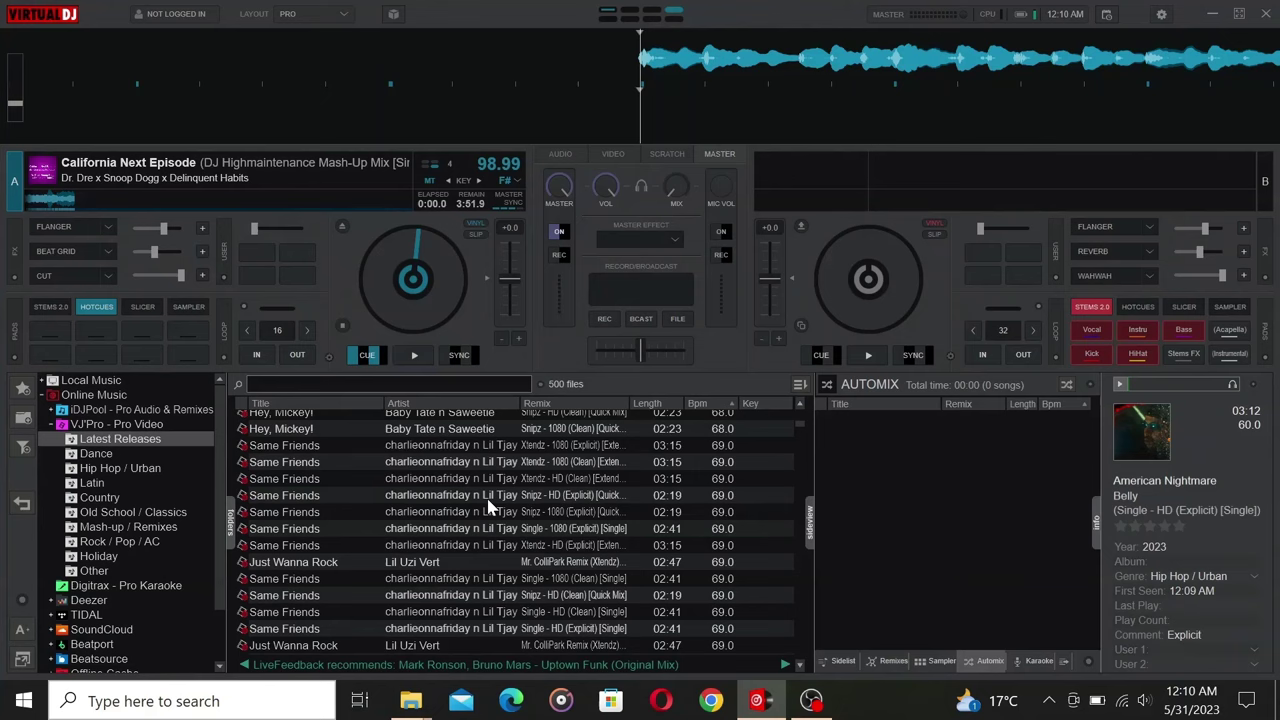
drag(418, 529, 429, 294)
click(414, 356)
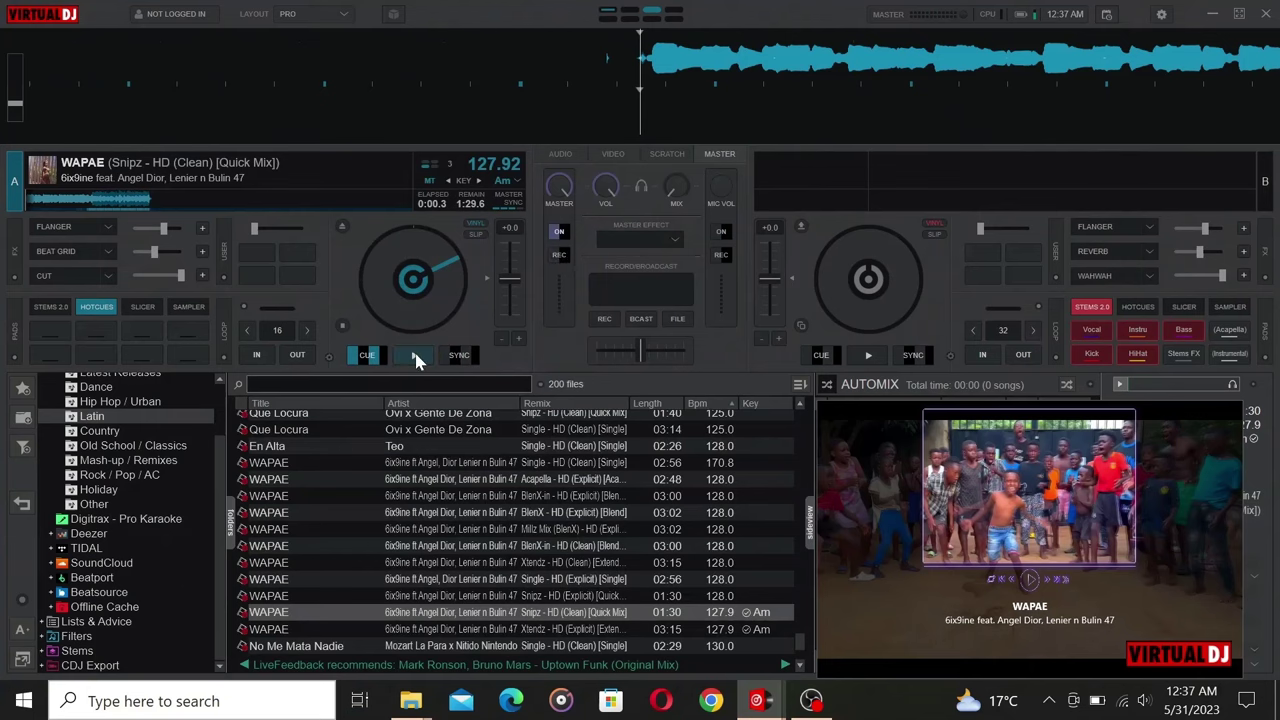
click(415, 357)
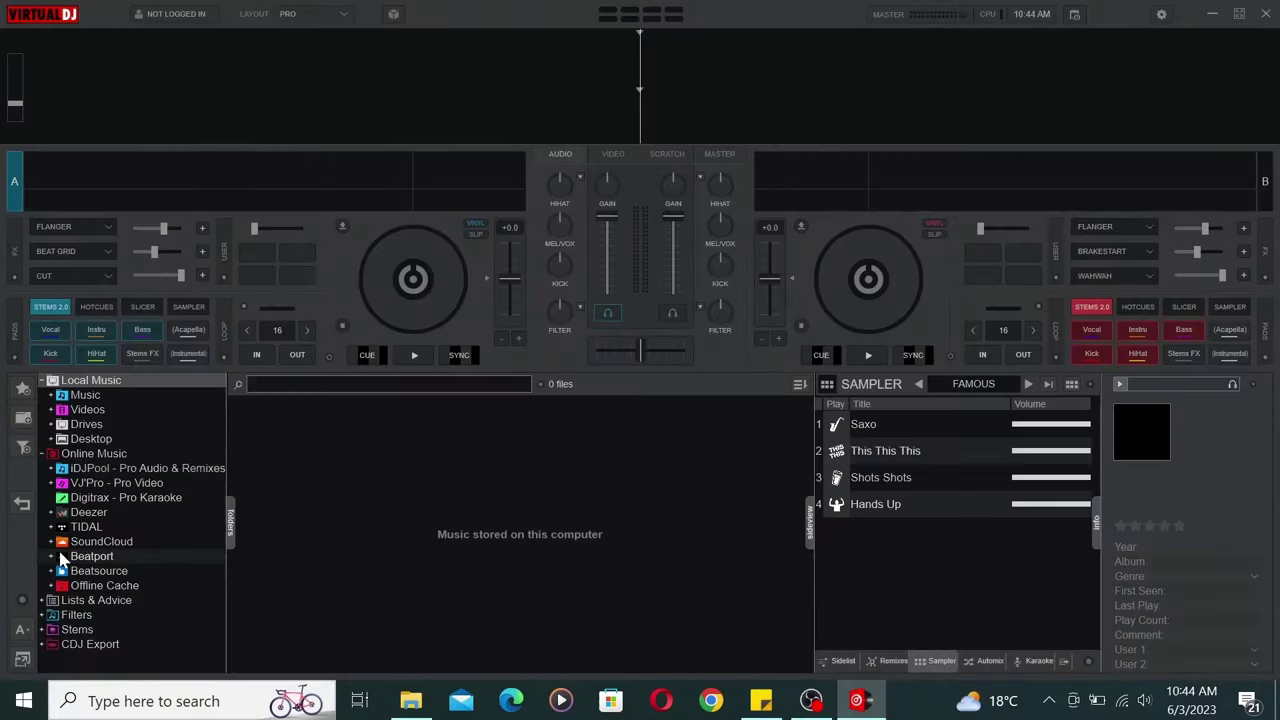
Step: Browse Beatport's Top 100 genre lists, including Dance / Electro Pop and Trap / Wave
click(51, 558)
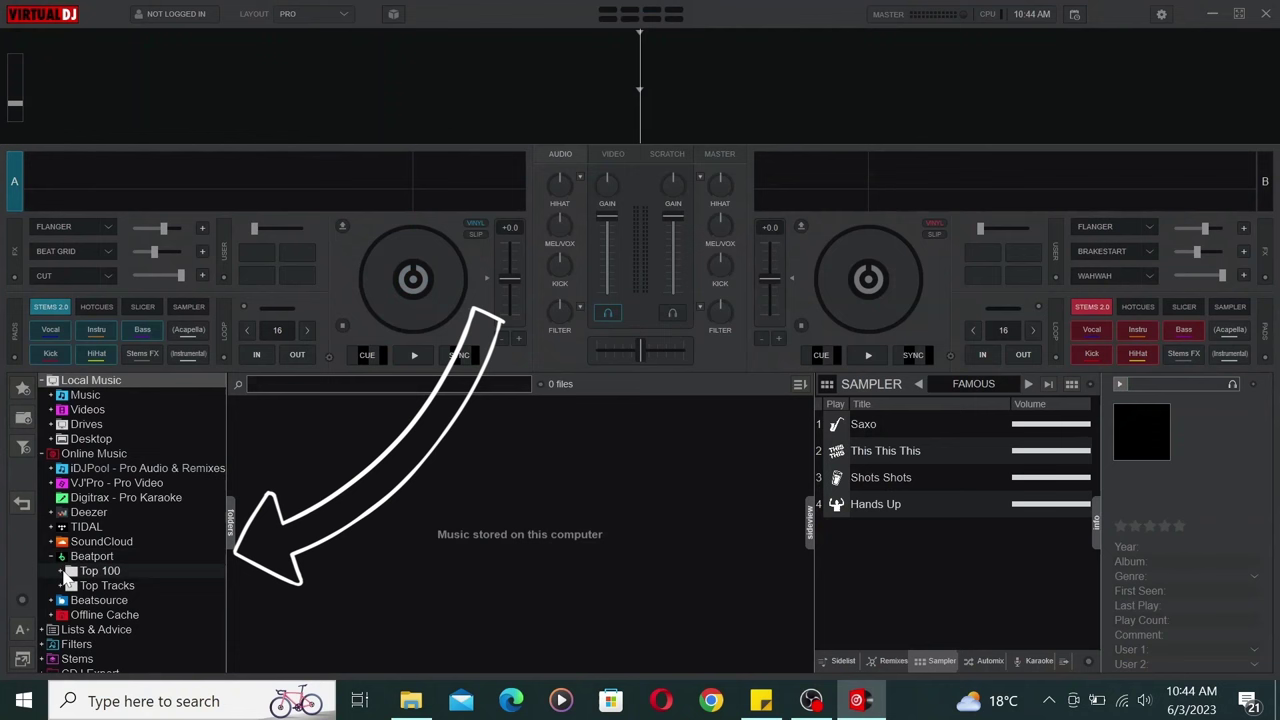
click(82, 573)
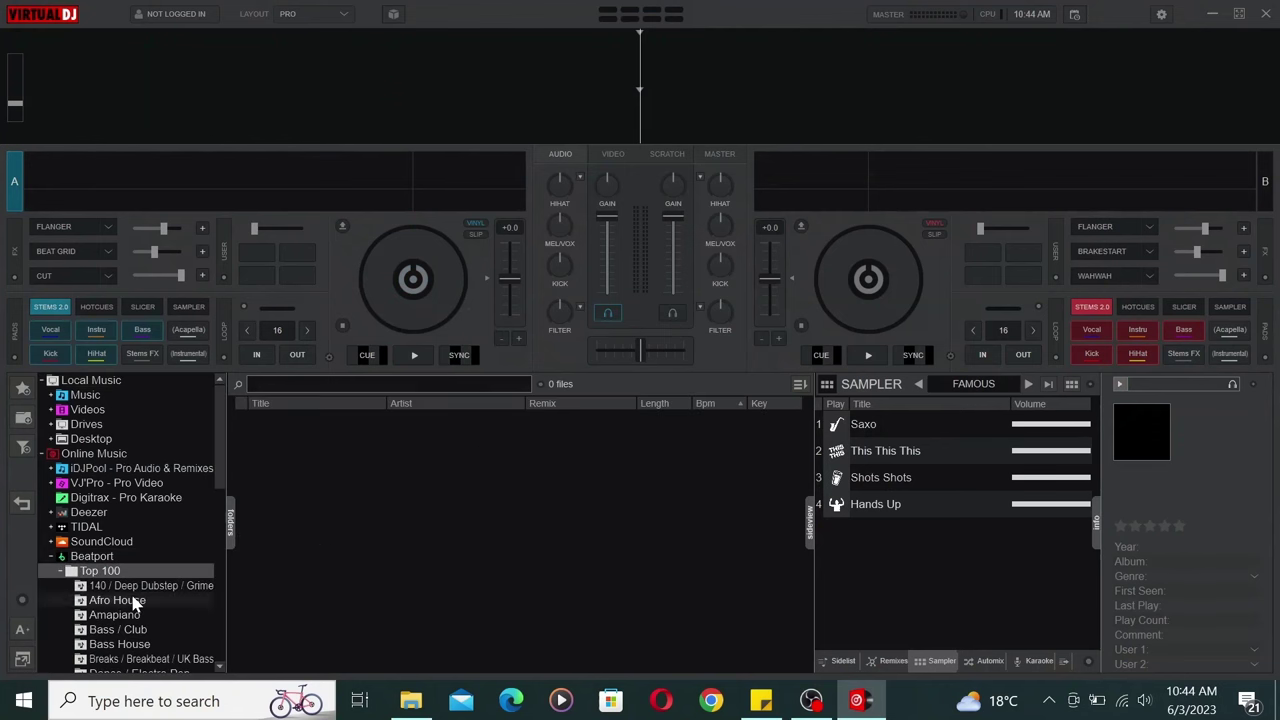
scroll(133, 600, down, 5)
click(137, 493)
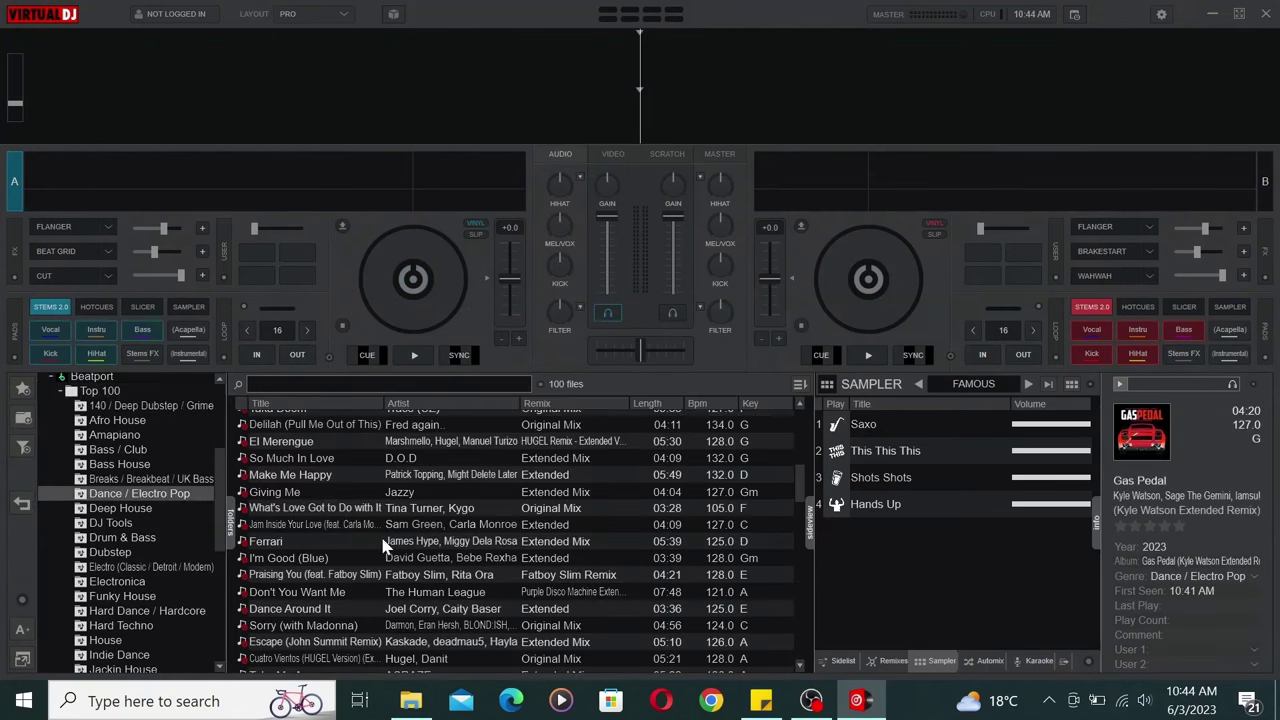
scroll(445, 541, down, 15)
scroll(445, 541, up, 15)
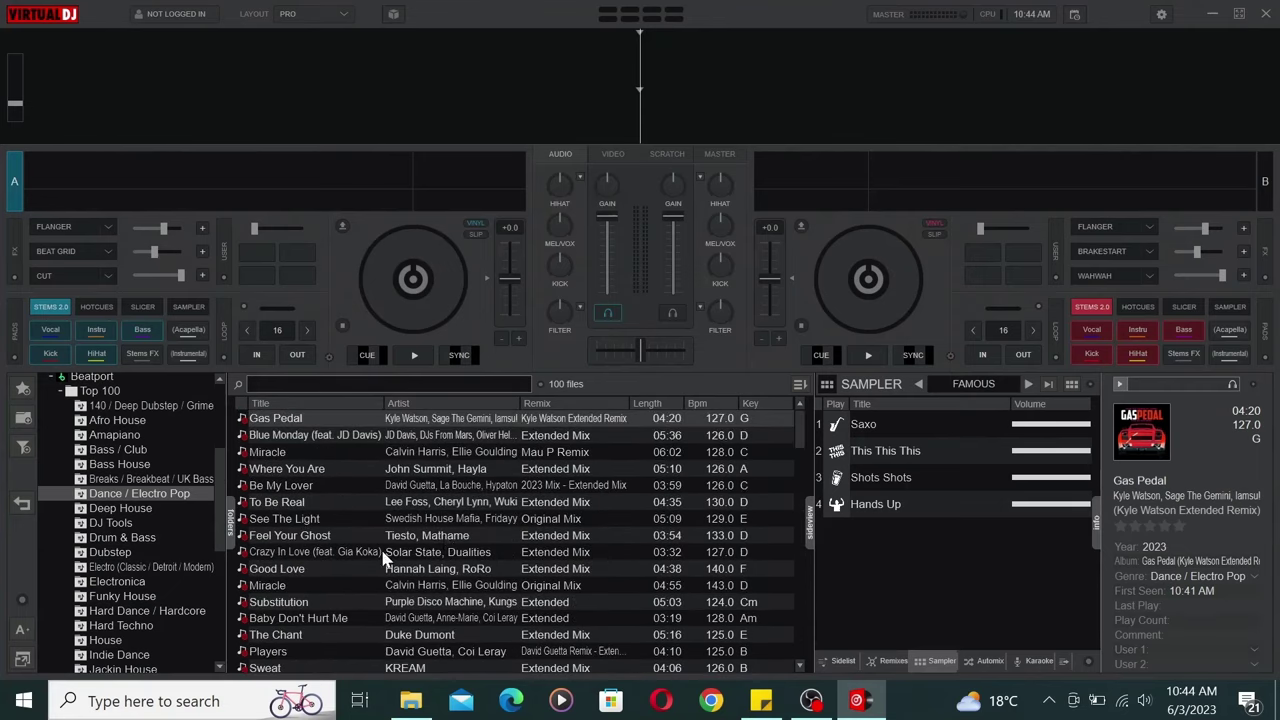
scroll(120, 560, down, 10)
click(118, 538)
scroll(96, 621, down, 3)
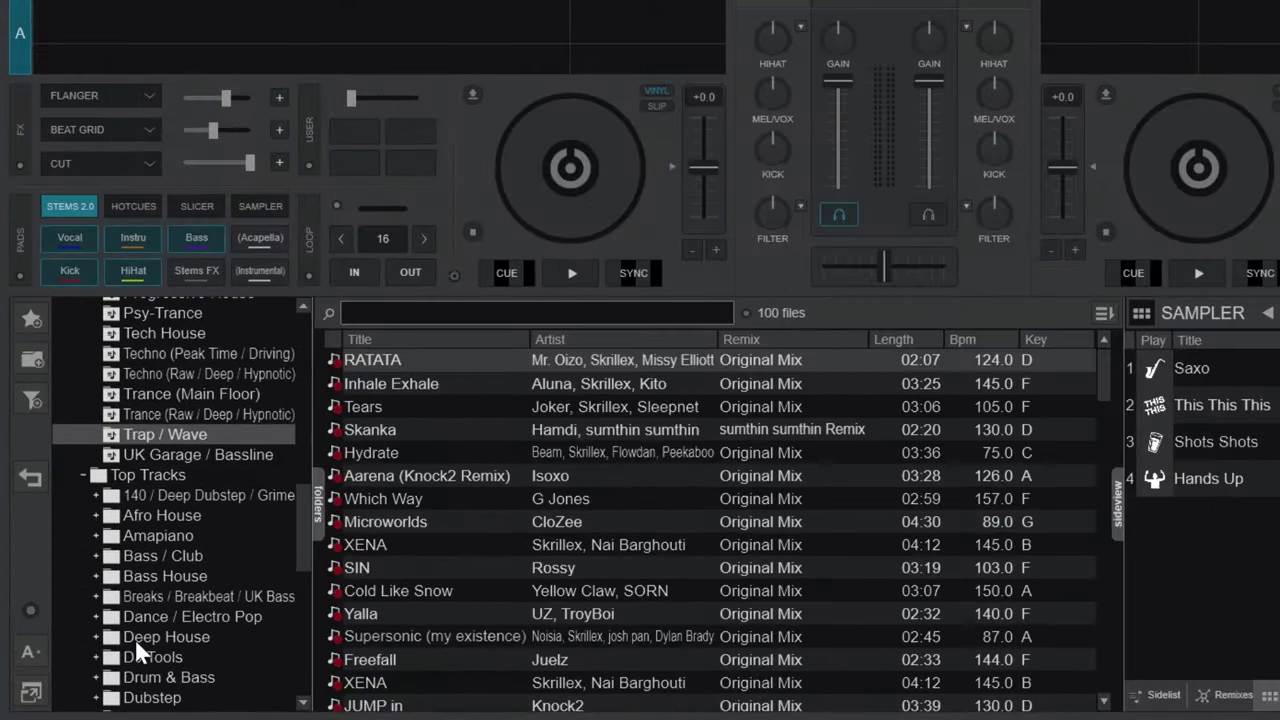
scroll(135, 645, down, 5)
Step: Open the Top Tracks Dance / Electro Pop 'Best New Hype' playlist
click(97, 503)
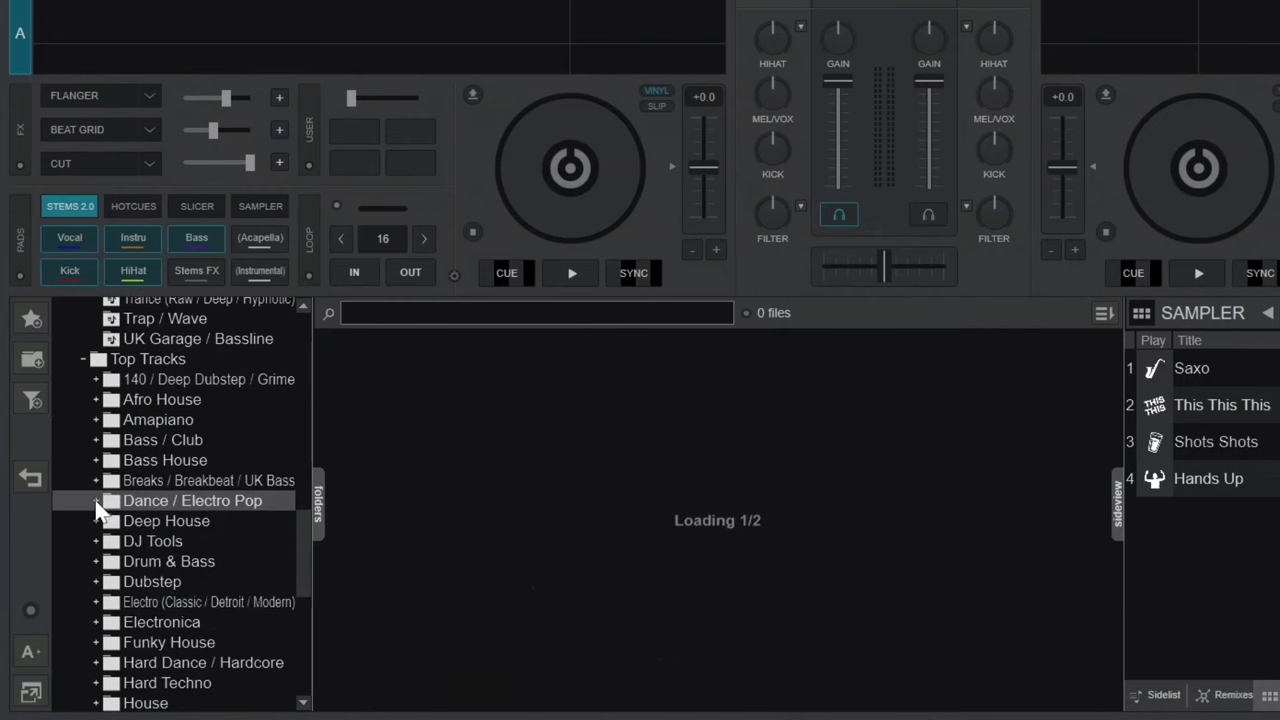
click(96, 501)
click(135, 521)
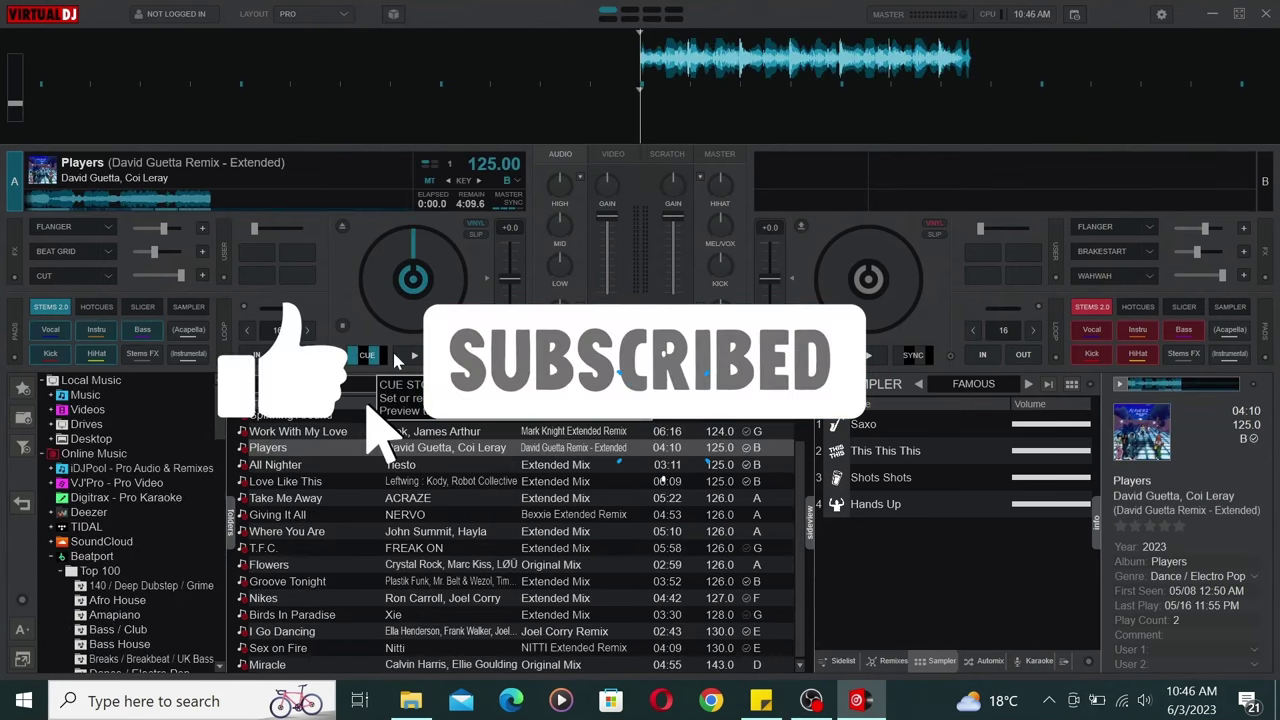
Step: Play Players (David Guetta Remix - Extended) on deck A at 125 BPM
click(398, 357)
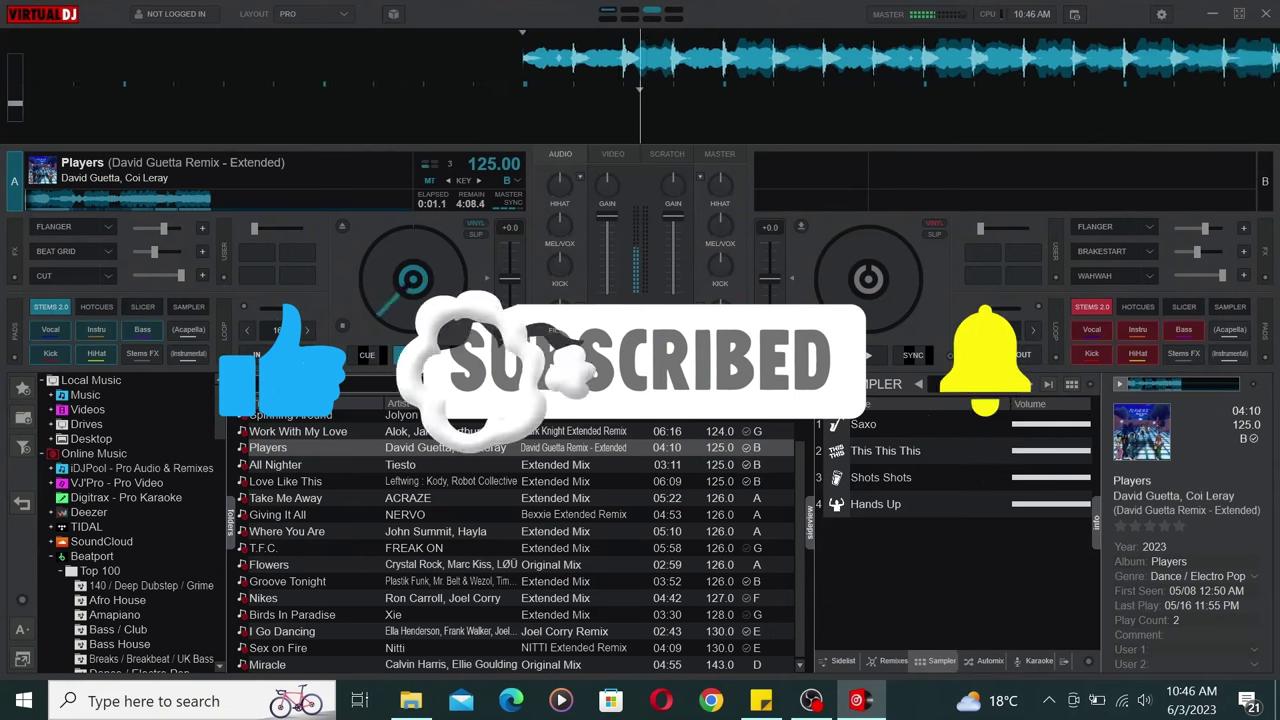